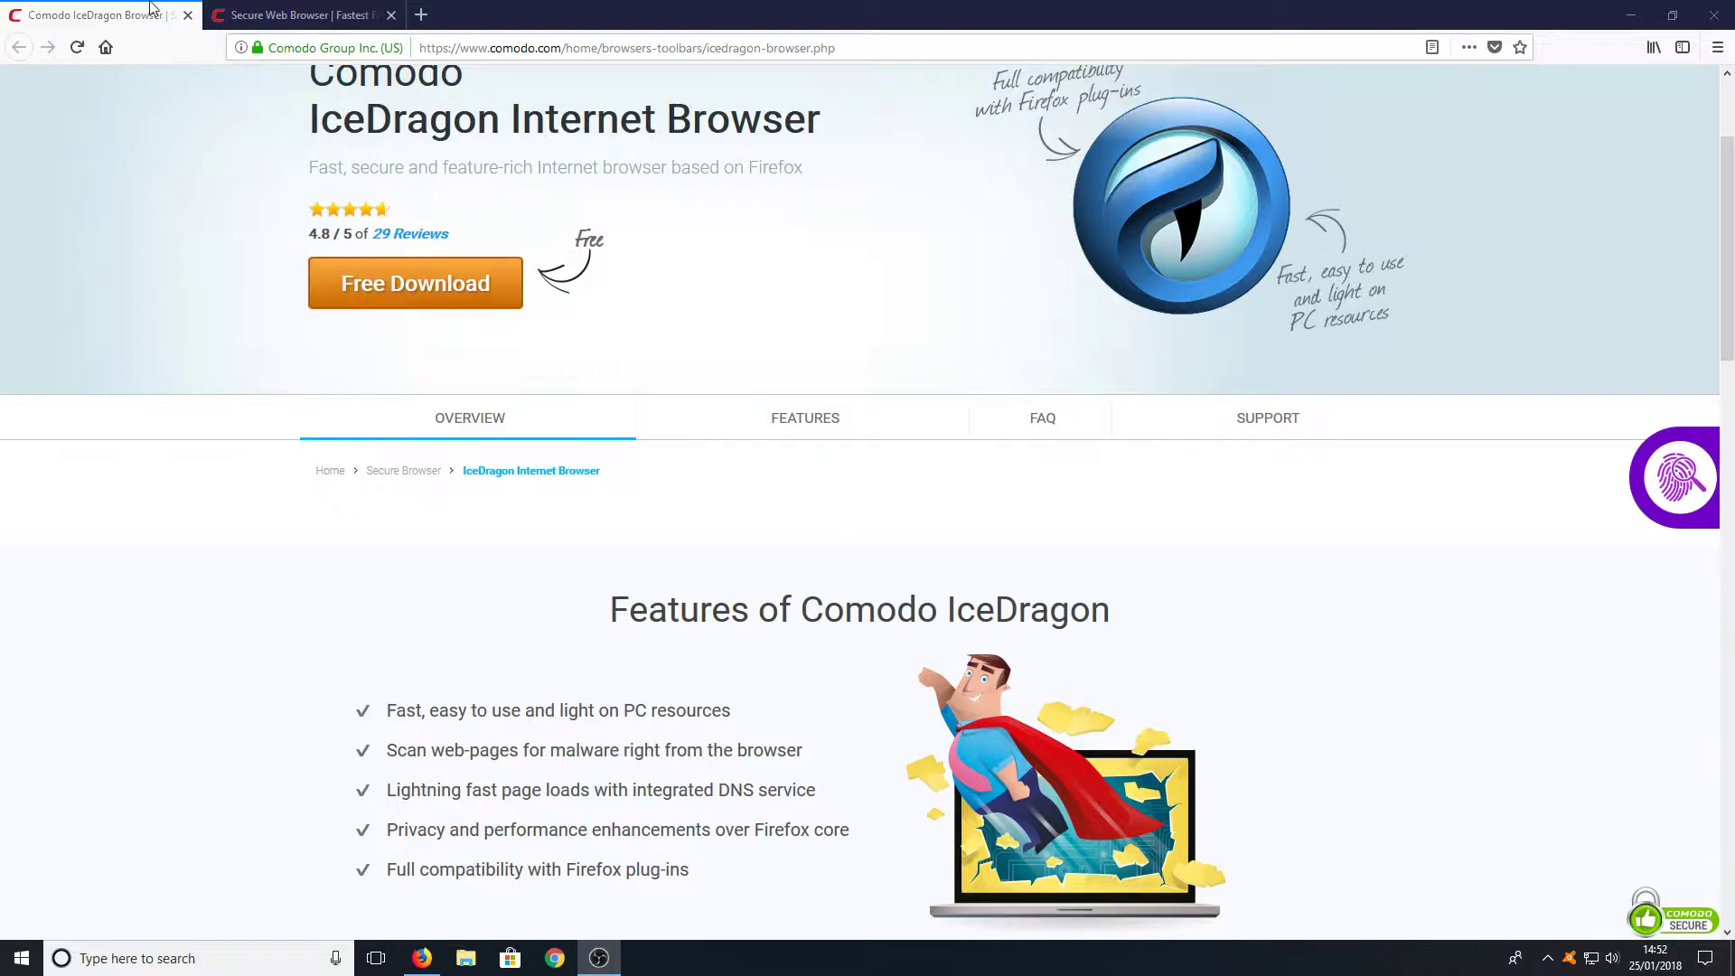
Download icedragonsetup.exe from the IceDragon product page's Free Download button in Firefox
{"action": "left_click", "coordinate": [271, 15]}
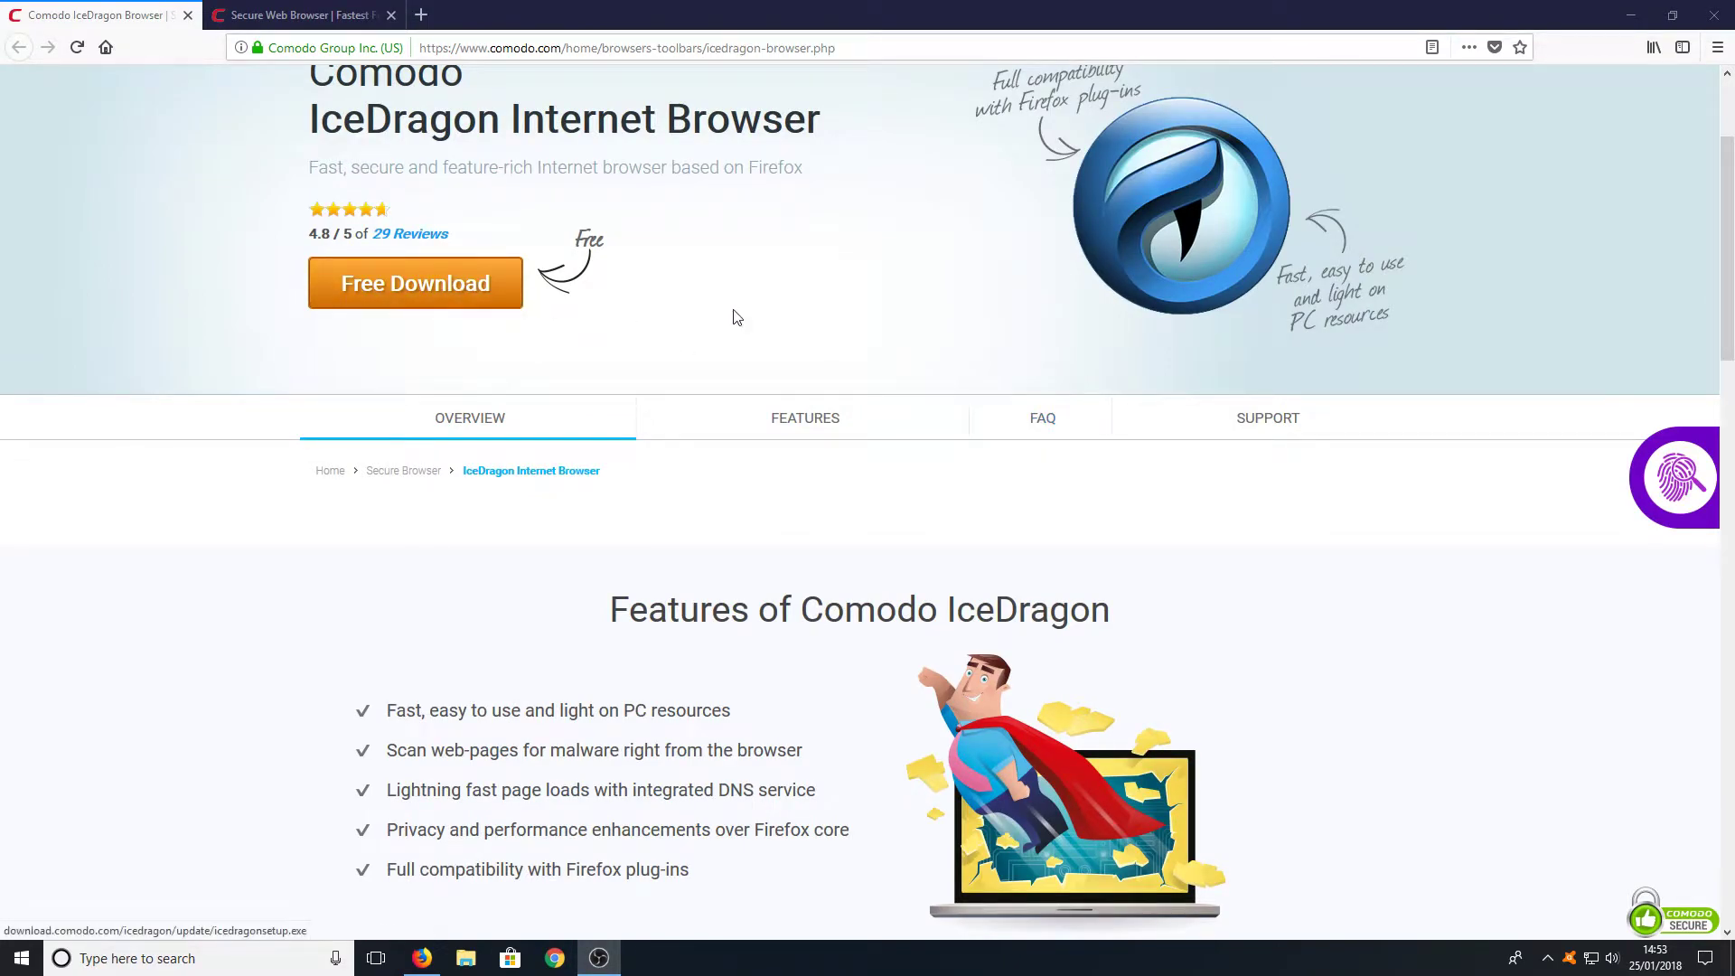
{"action": "scroll", "coordinate": [813, 339], "scroll_direction": "up", "scroll_amount": 3}
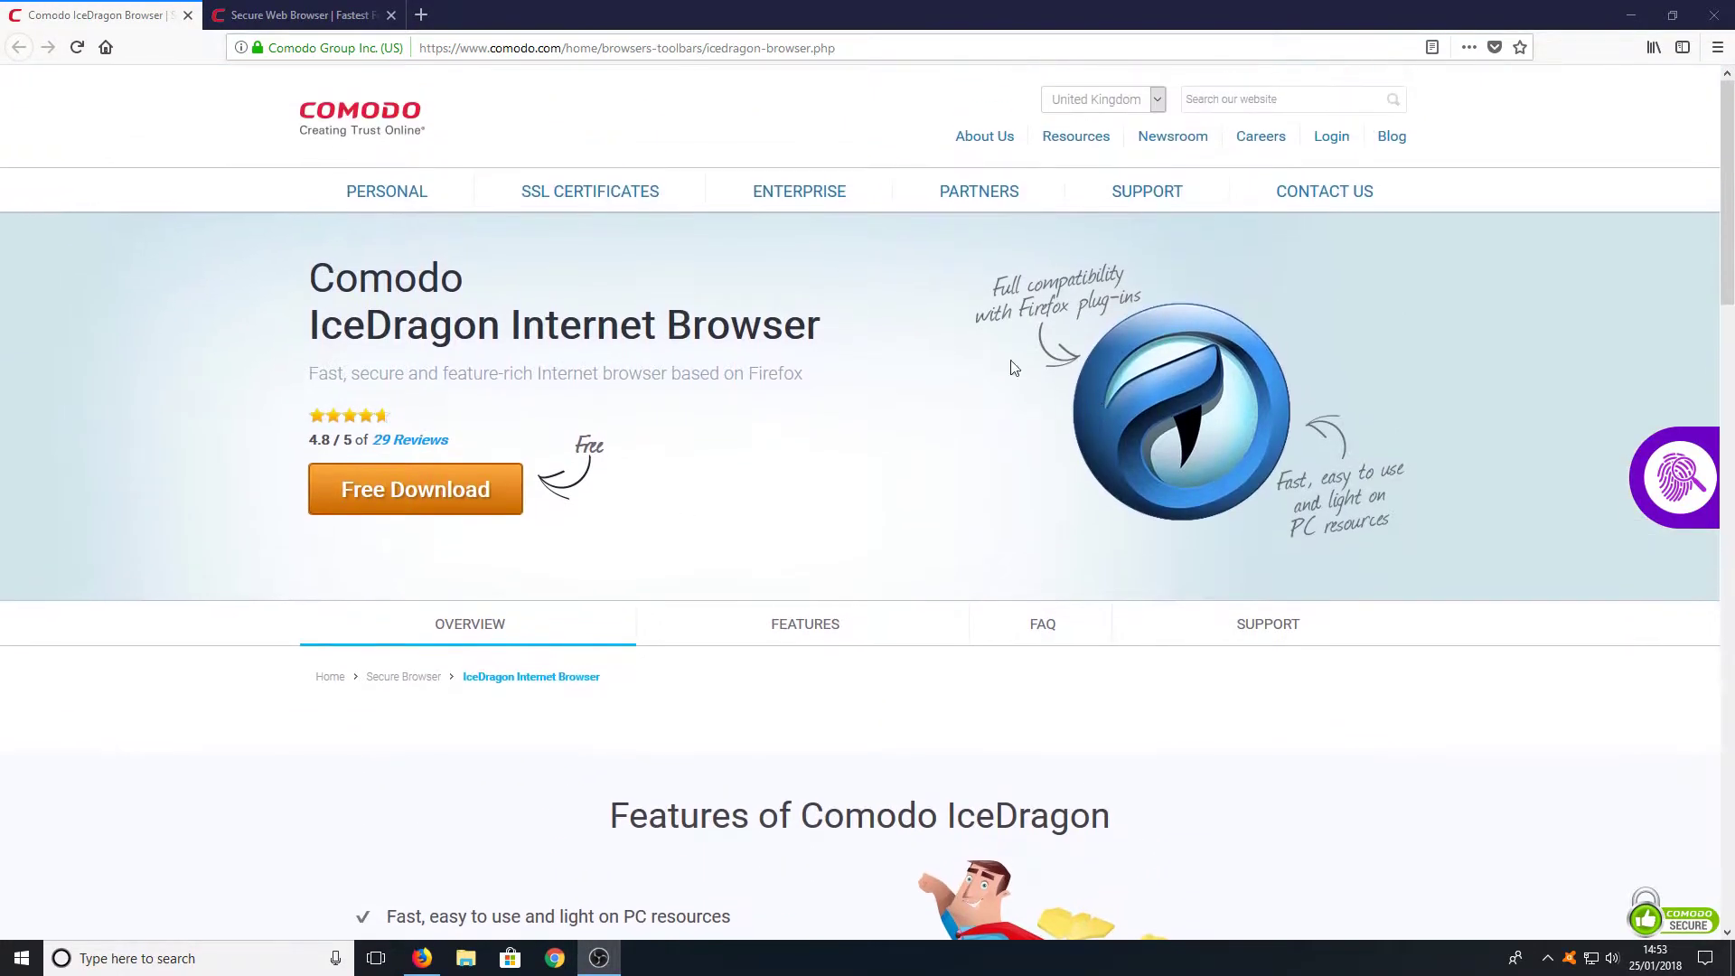
{"action": "left_click", "coordinate": [433, 490]}
{"action": "left_click", "coordinate": [384, 194]}
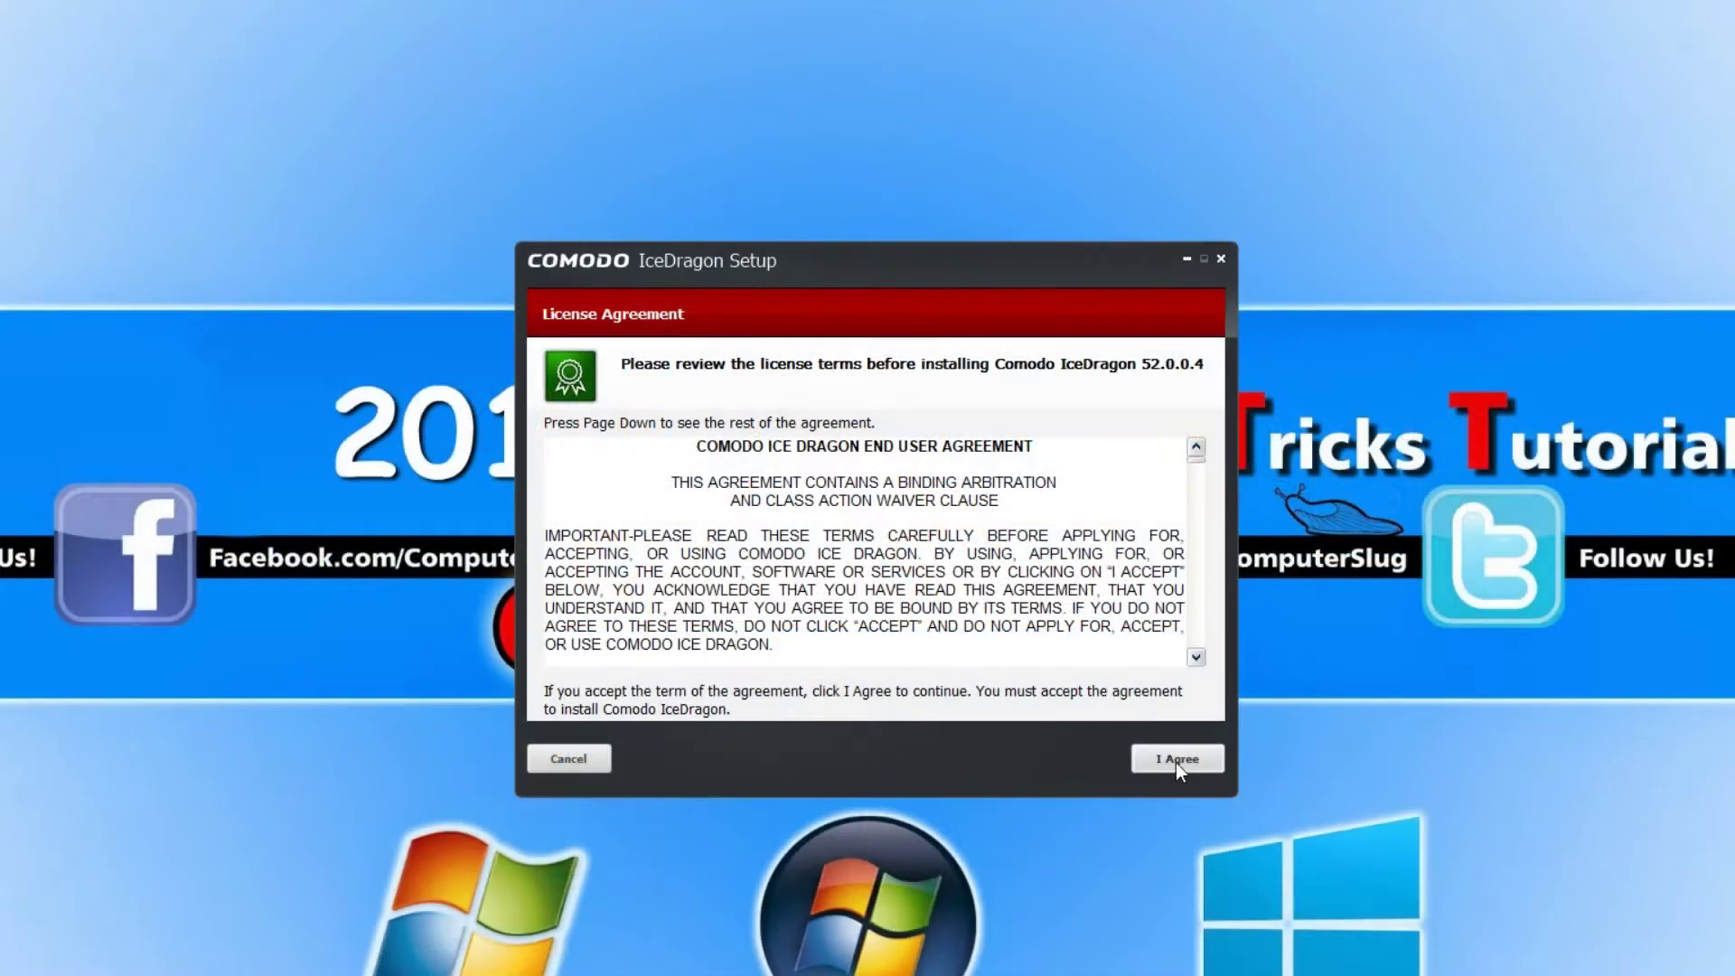
Accept the license, install IceDragon 52.0.0.4 to the default folder without making it the default browser, and finish
{"action": "left_click", "coordinate": [1175, 763]}
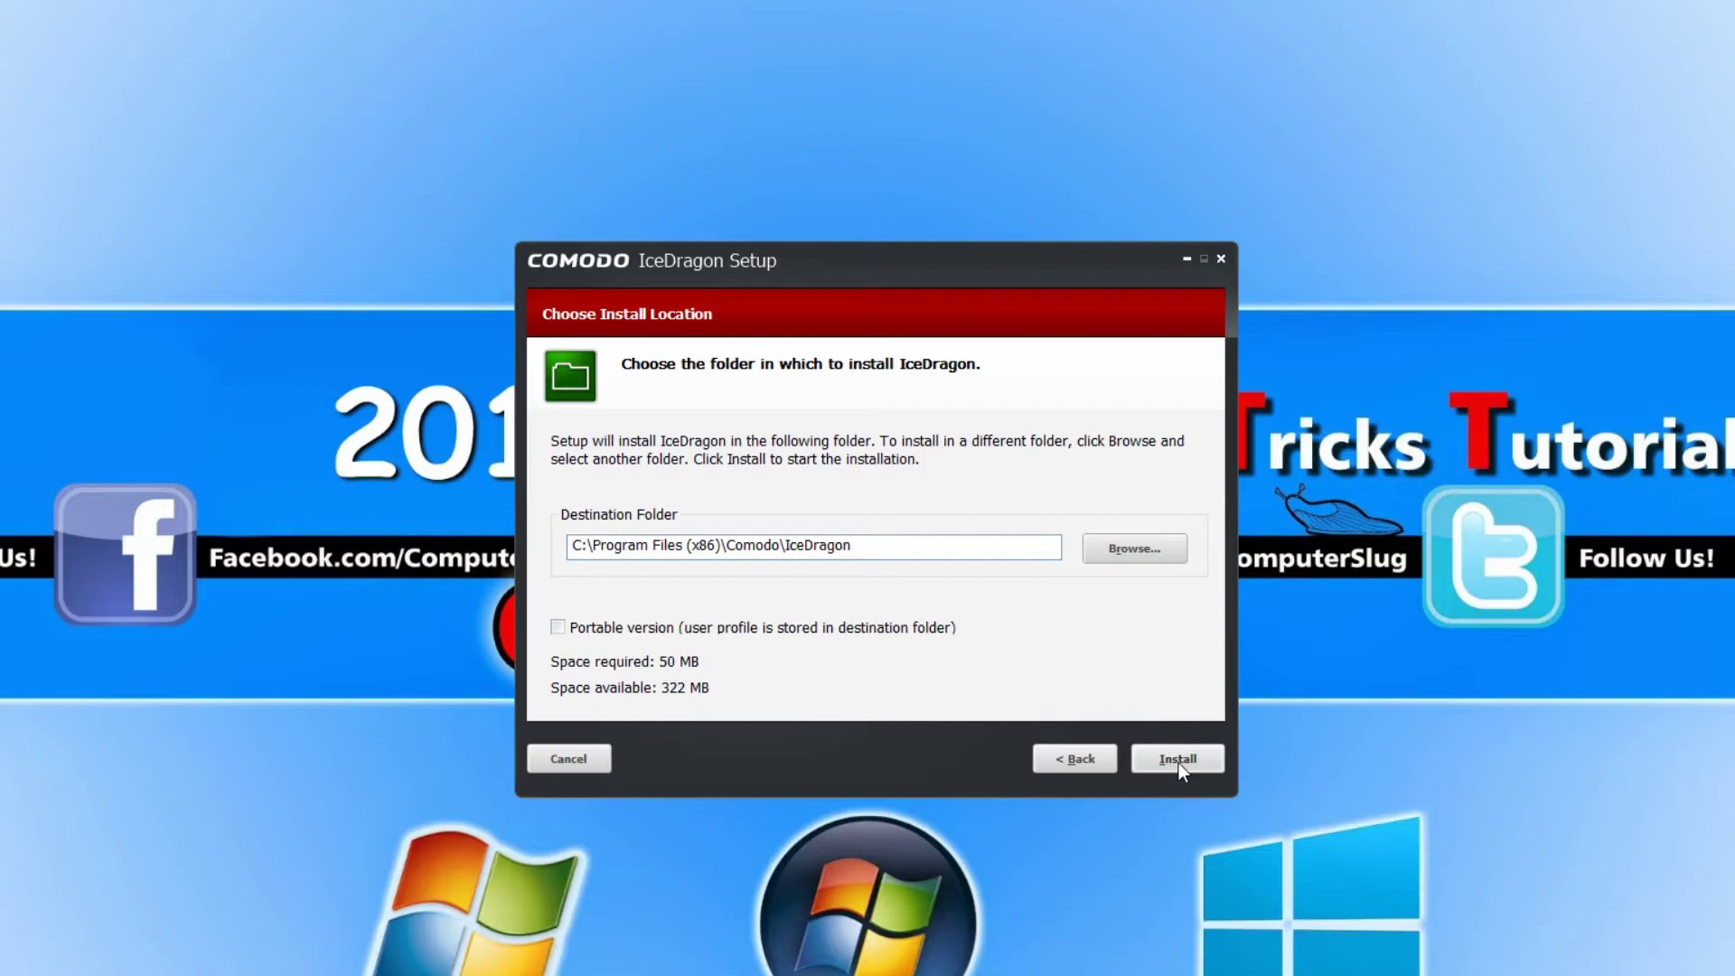
{"action": "left_click", "coordinate": [1178, 764]}
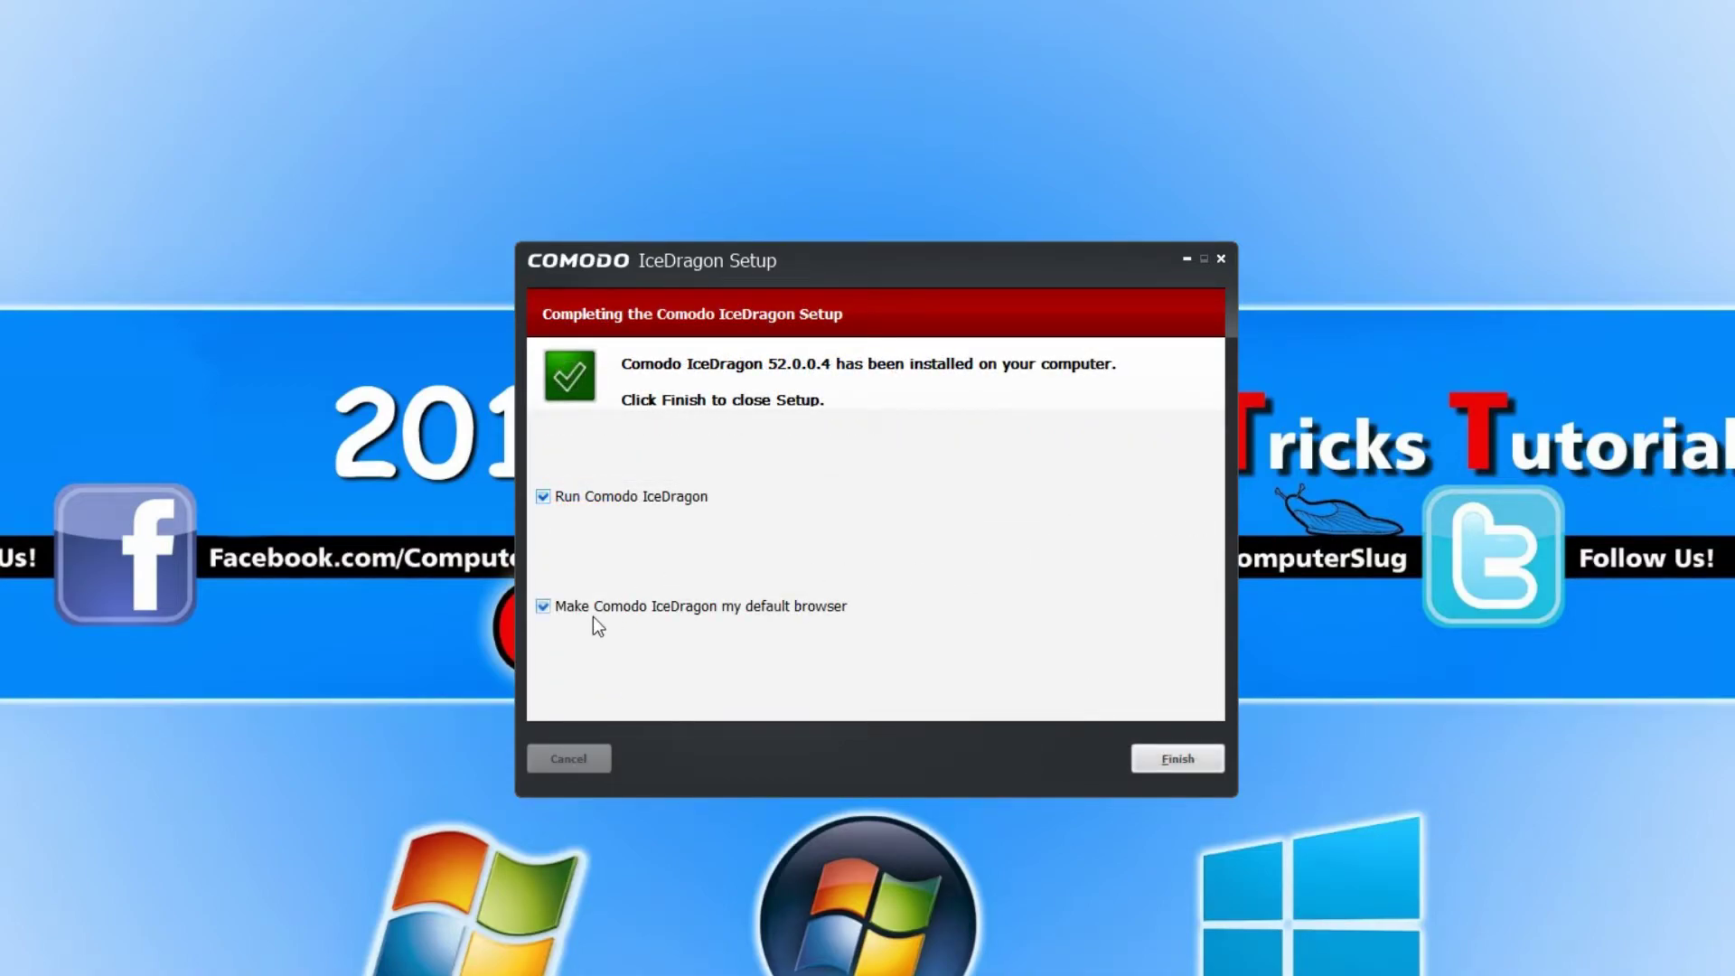
{"action": "left_click", "coordinate": [543, 606]}
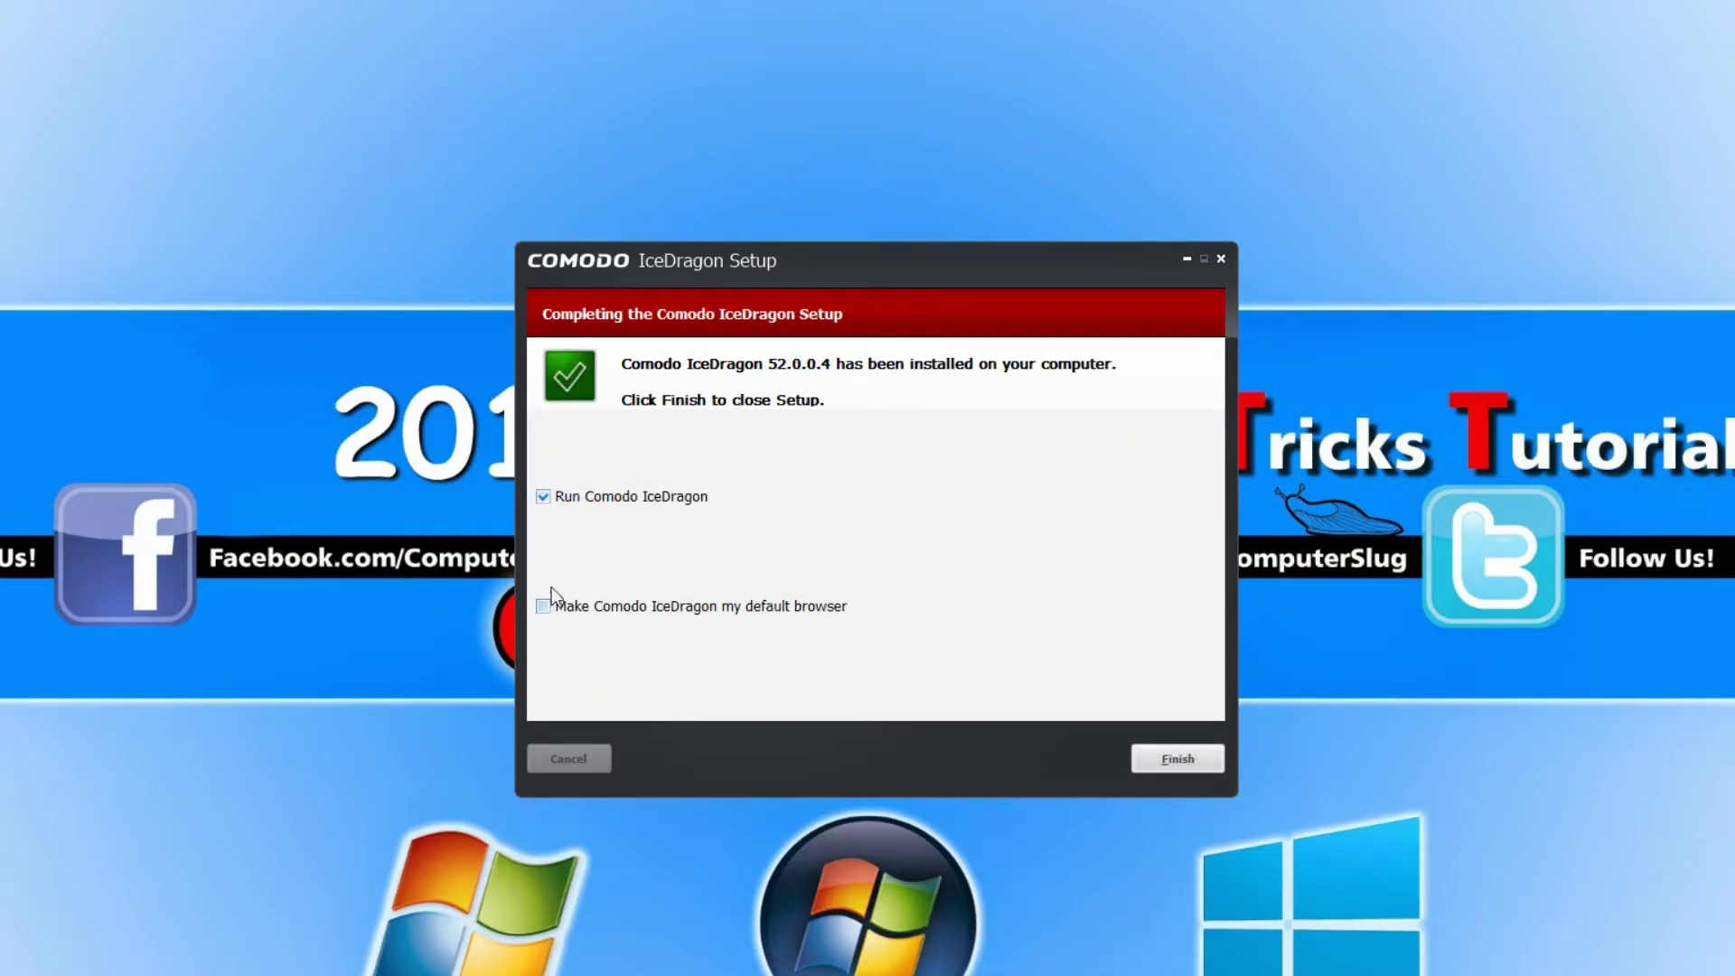
{"action": "left_click", "coordinate": [1166, 755]}
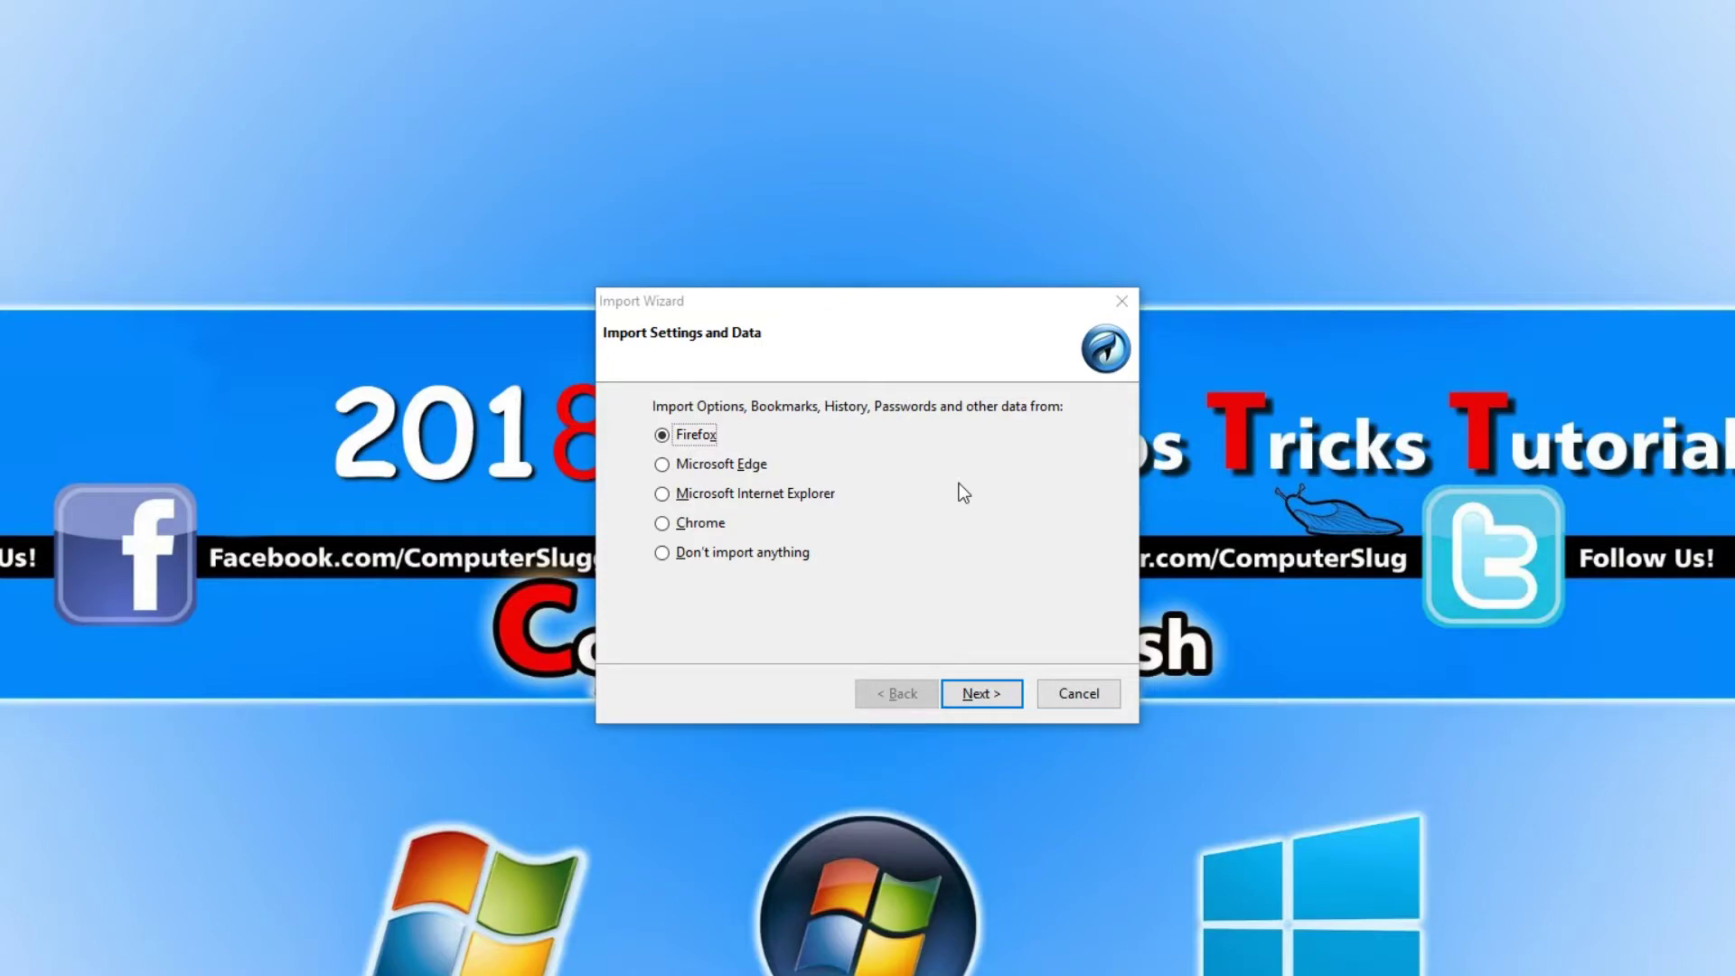
Choose 'Don't import anything' in the Import Wizard and continue to the Yahoo start page
{"action": "left_click", "coordinate": [661, 551]}
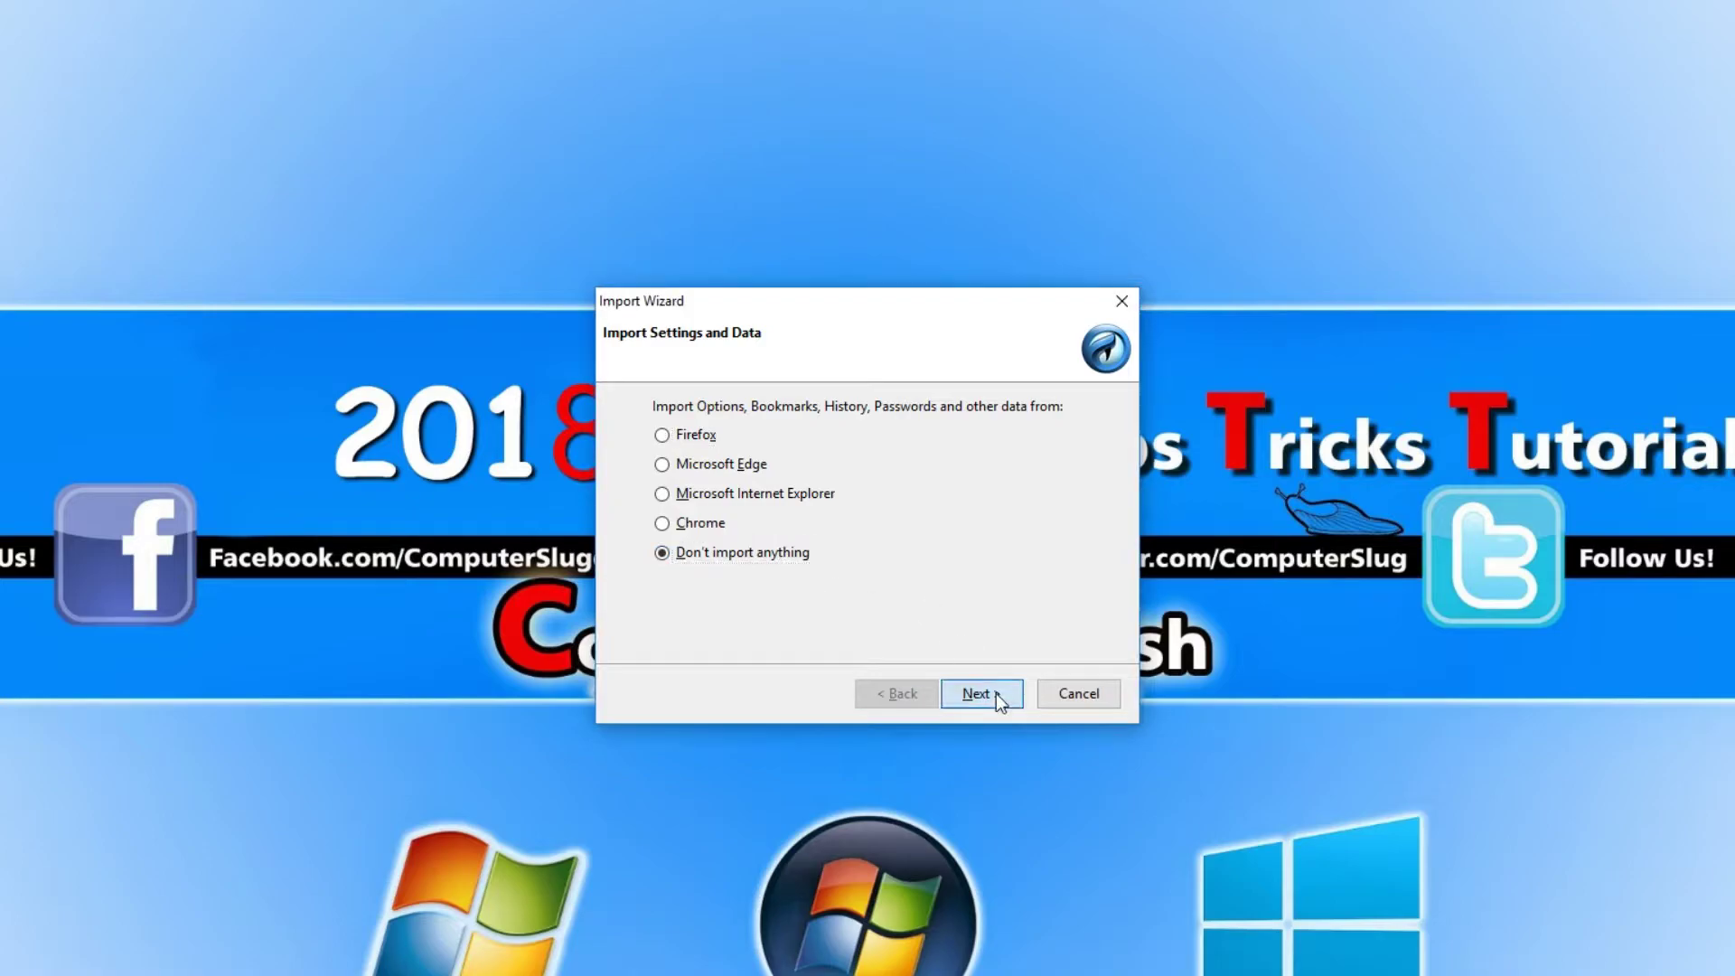
{"action": "left_click", "coordinate": [982, 693]}
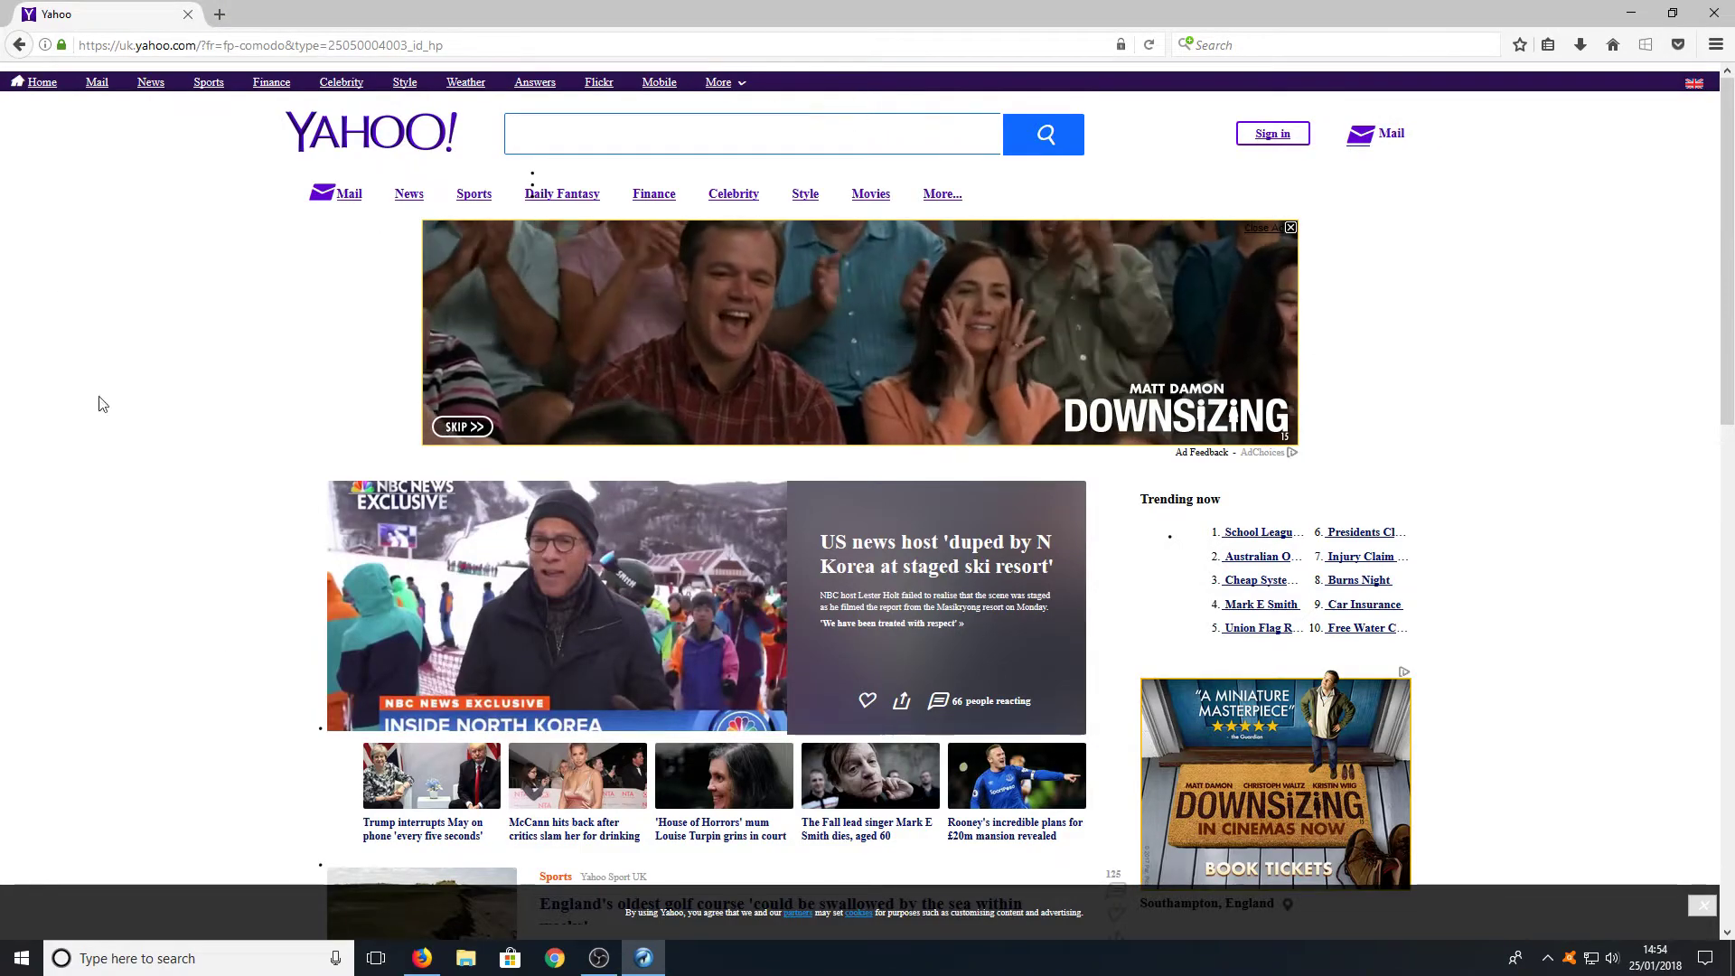
Visit the Firefox download window, return to IceDragon, and close the Yahoo cookie banner
{"action": "left_click", "coordinate": [424, 959]}
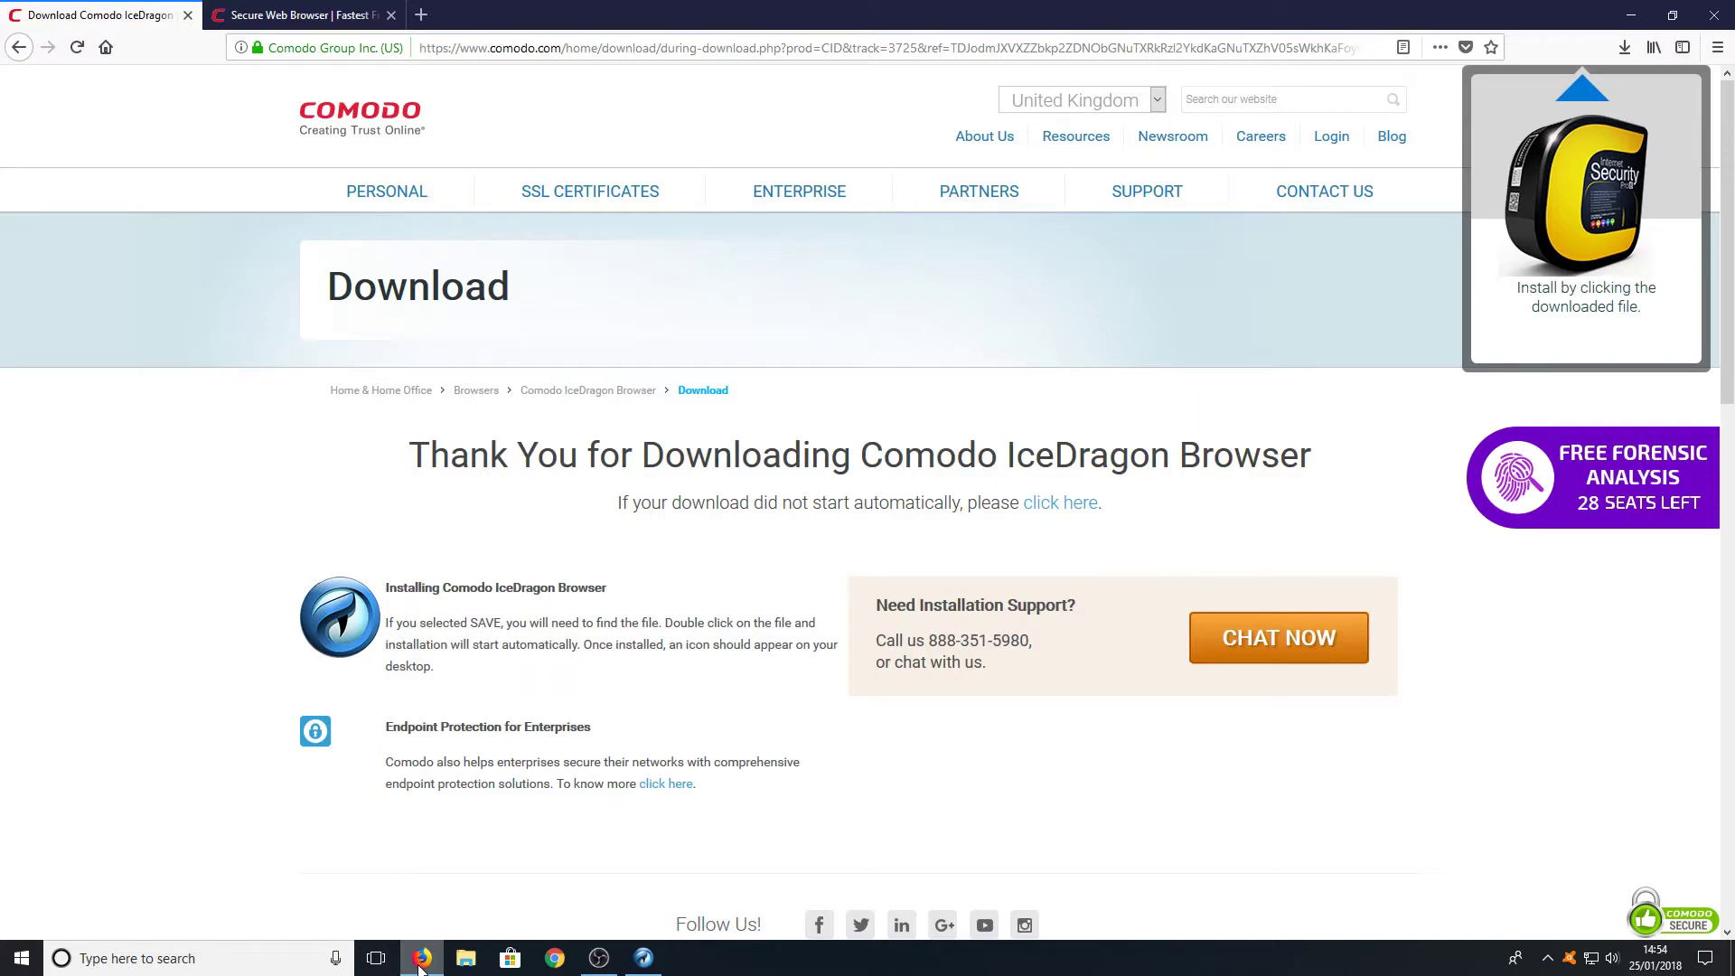
{"action": "left_click", "coordinate": [423, 958]}
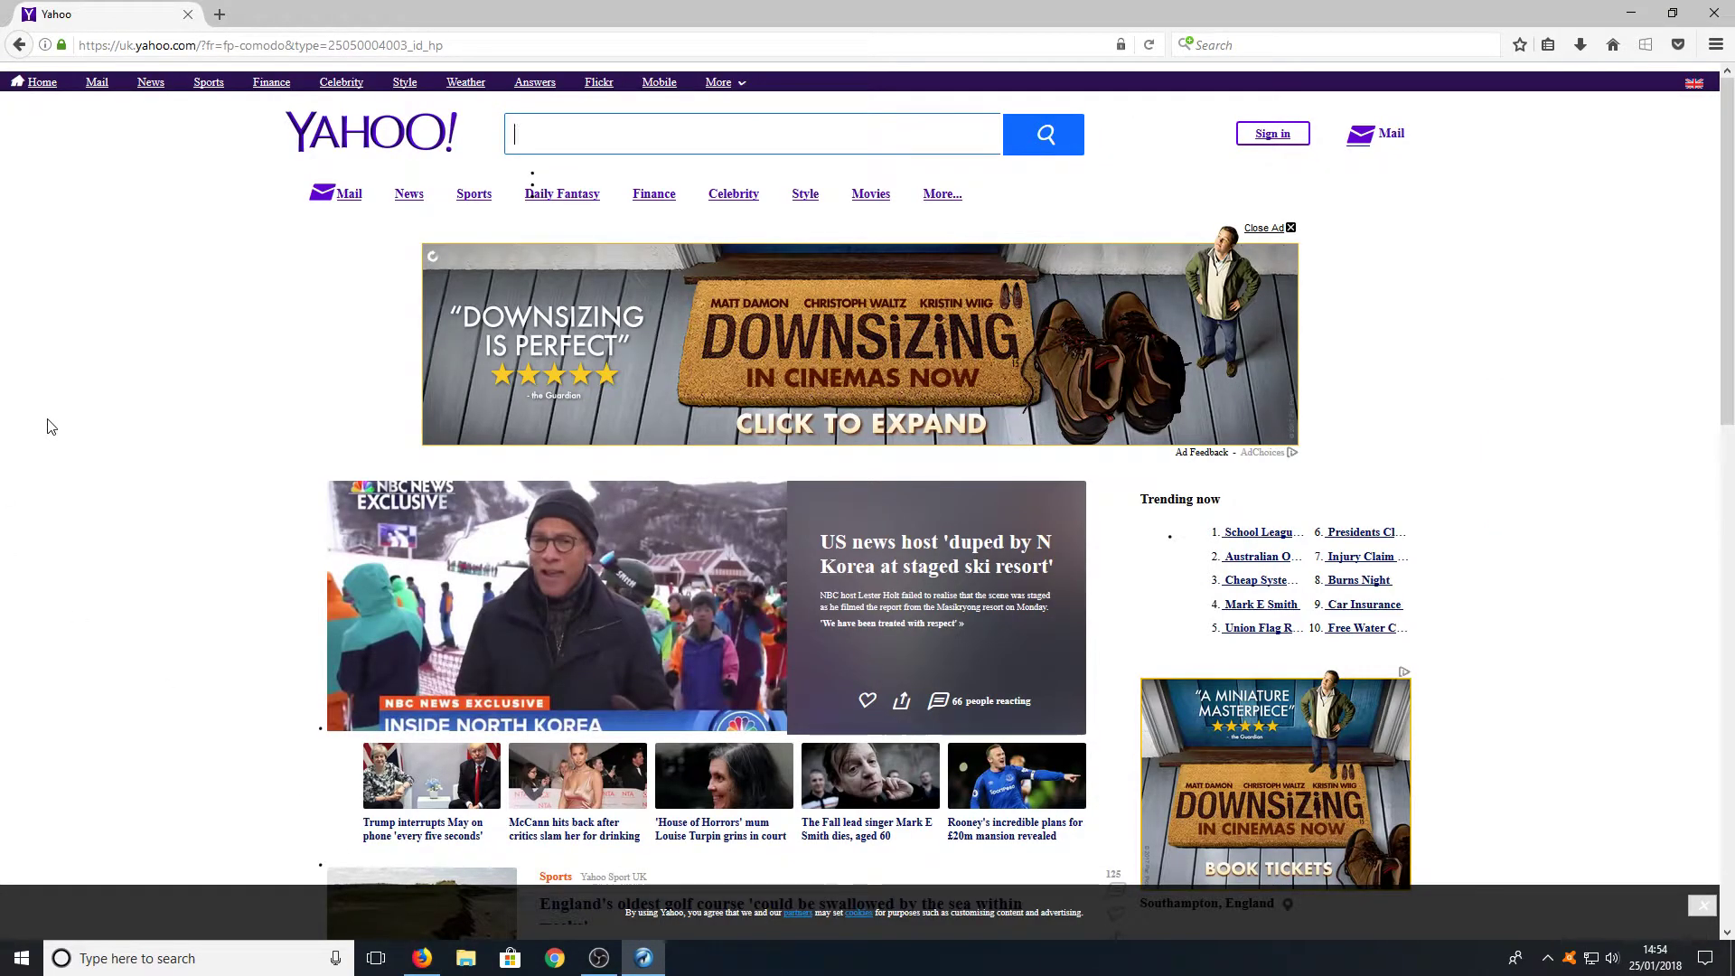
{"action": "left_click", "coordinate": [1701, 904]}
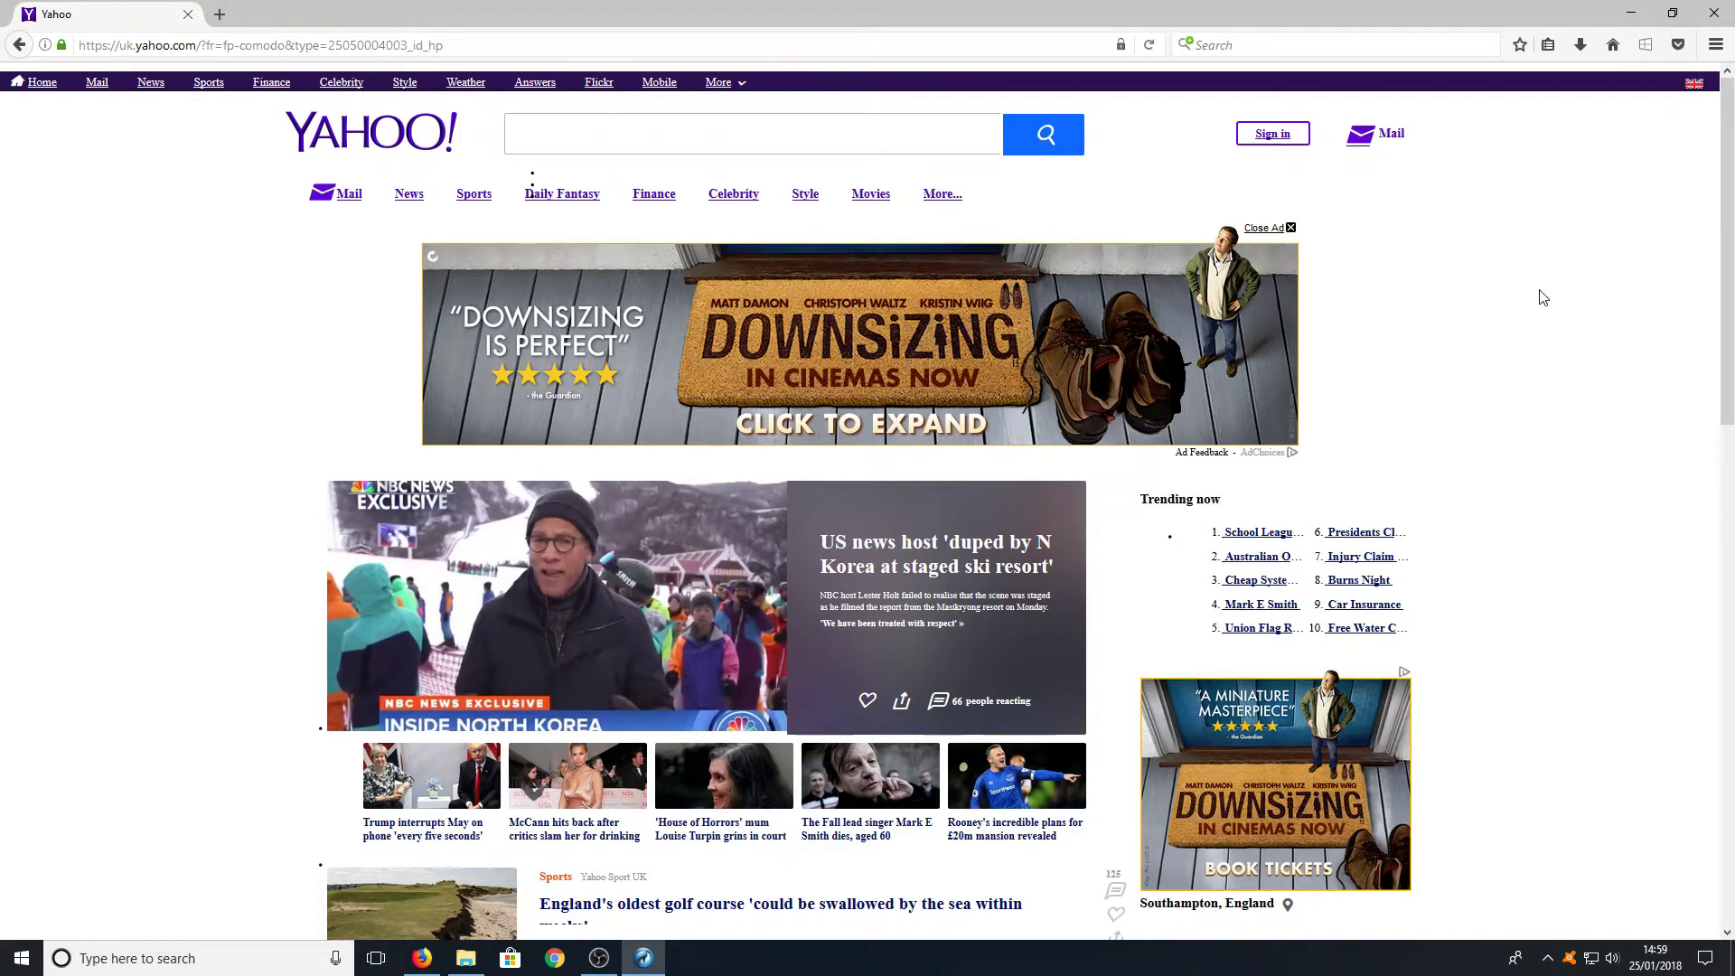
Open IceDragon's Options tab from the main menu, then bring the Yahoo tab back to the front
{"action": "left_click", "coordinate": [1716, 46]}
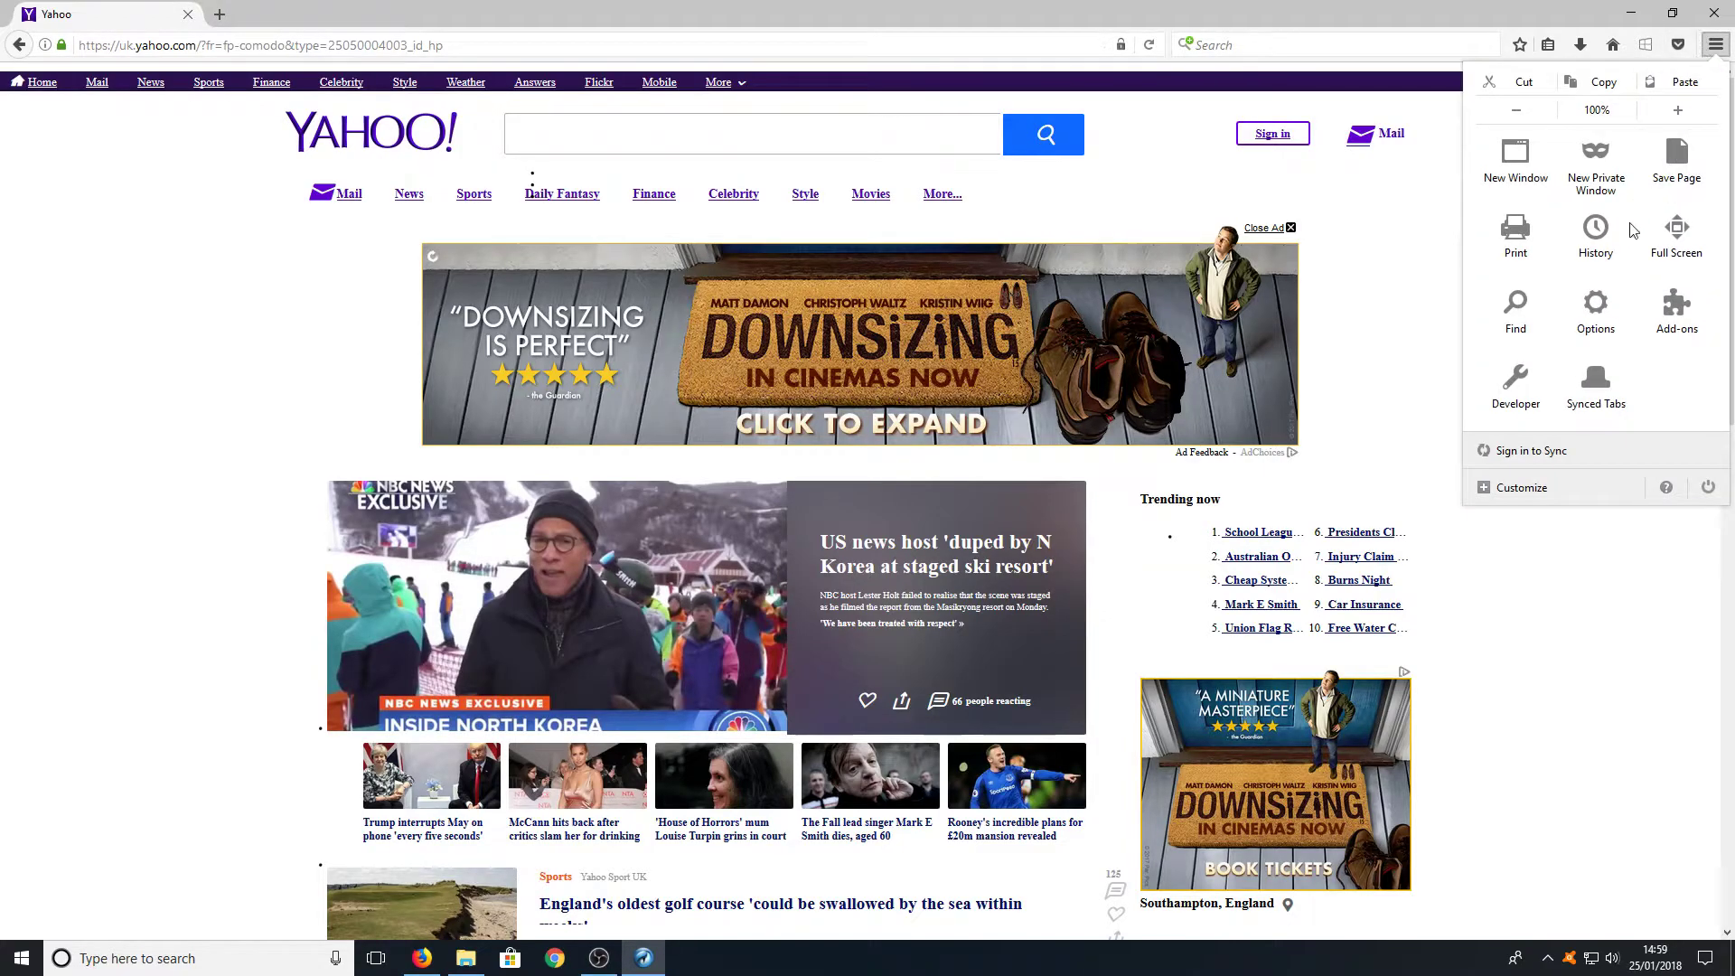
{"action": "left_click", "coordinate": [1596, 313]}
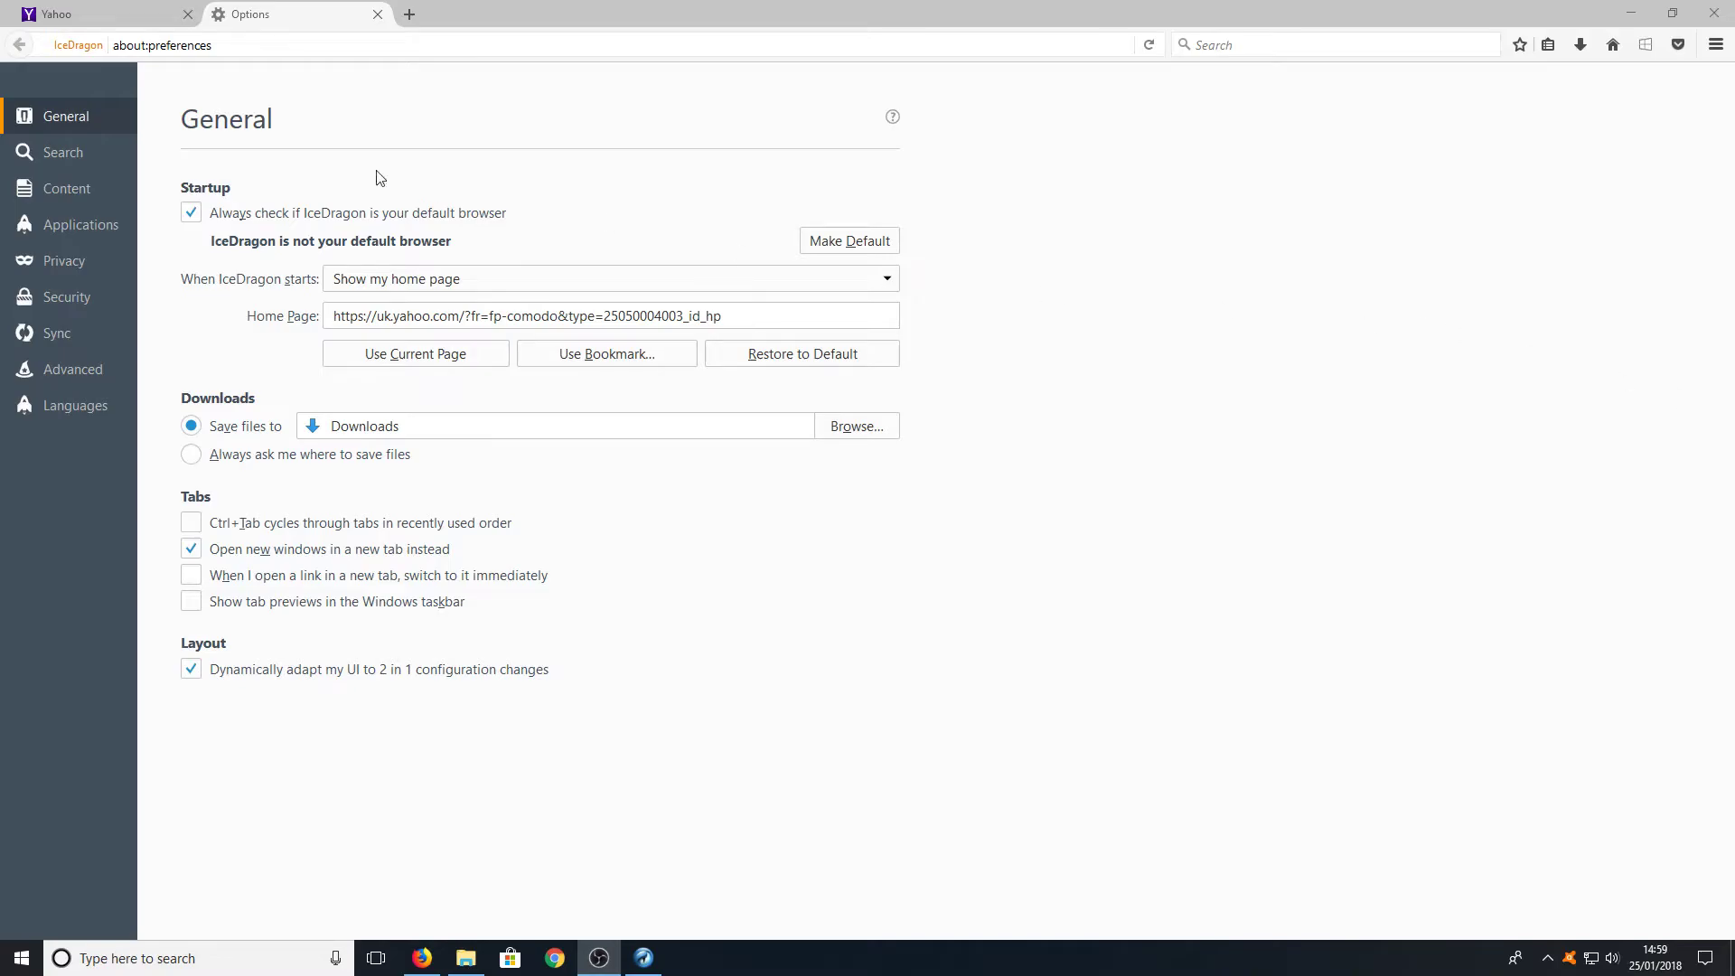
{"action": "left_click", "coordinate": [54, 14]}
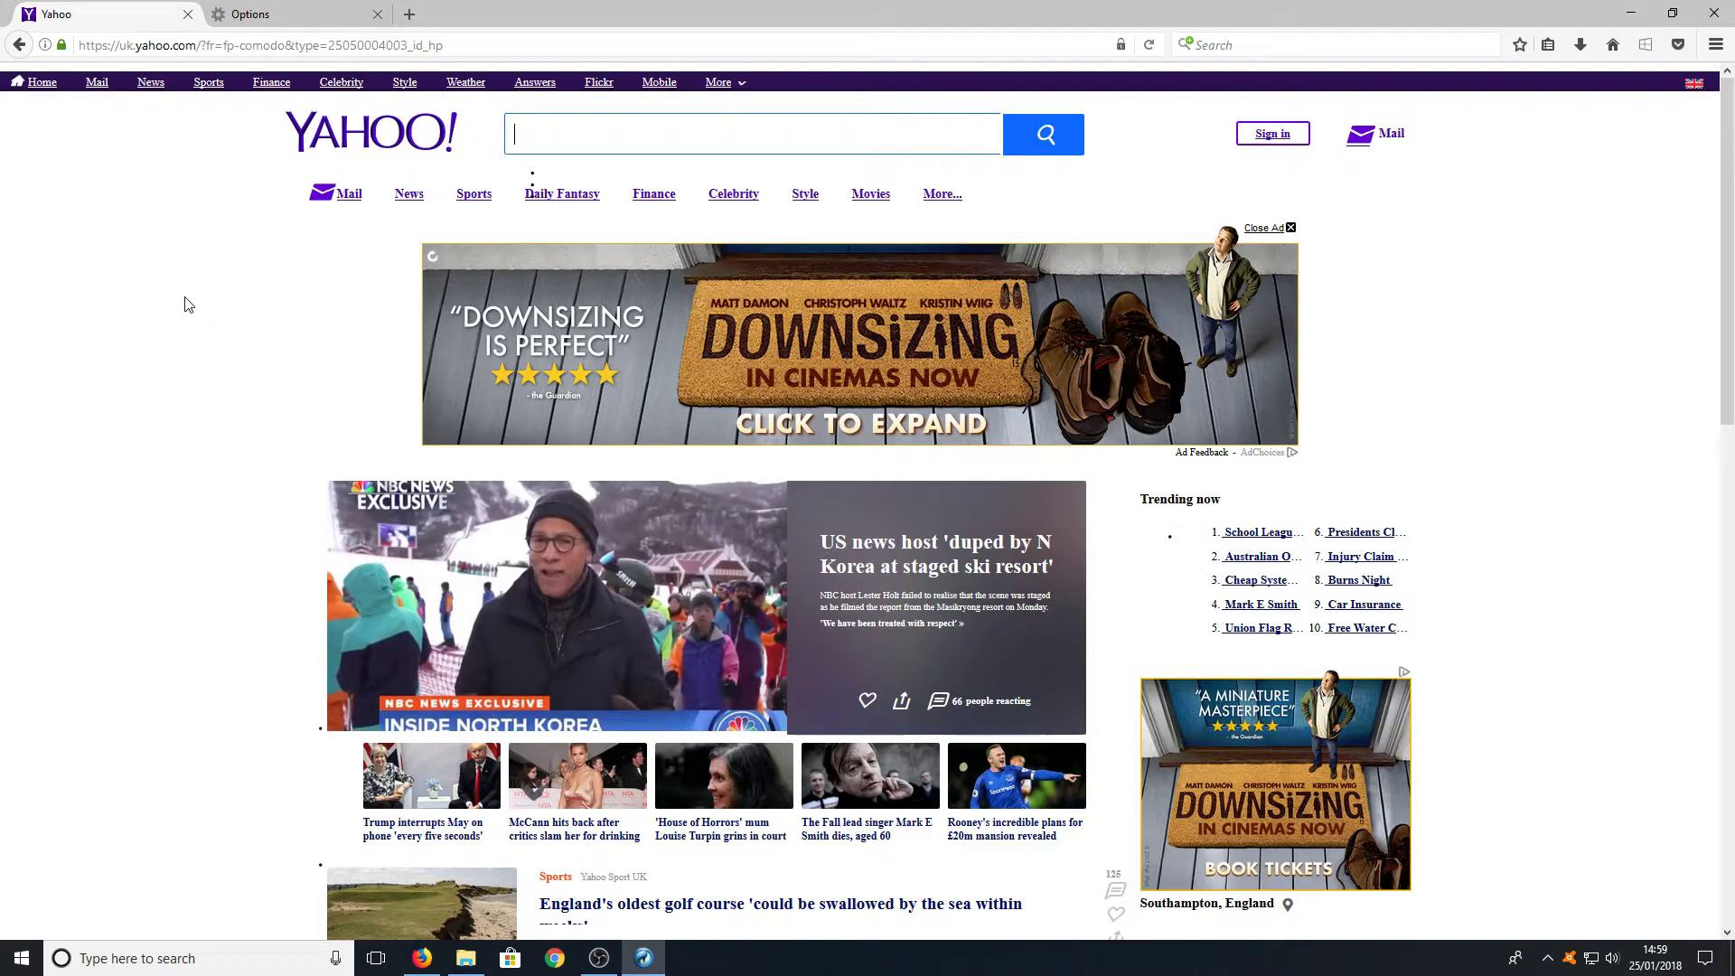
{"action": "type", "text": "cars"}
Search Yahoo for 'cars' and switch to the Images results
{"action": "key", "text": "Return"}
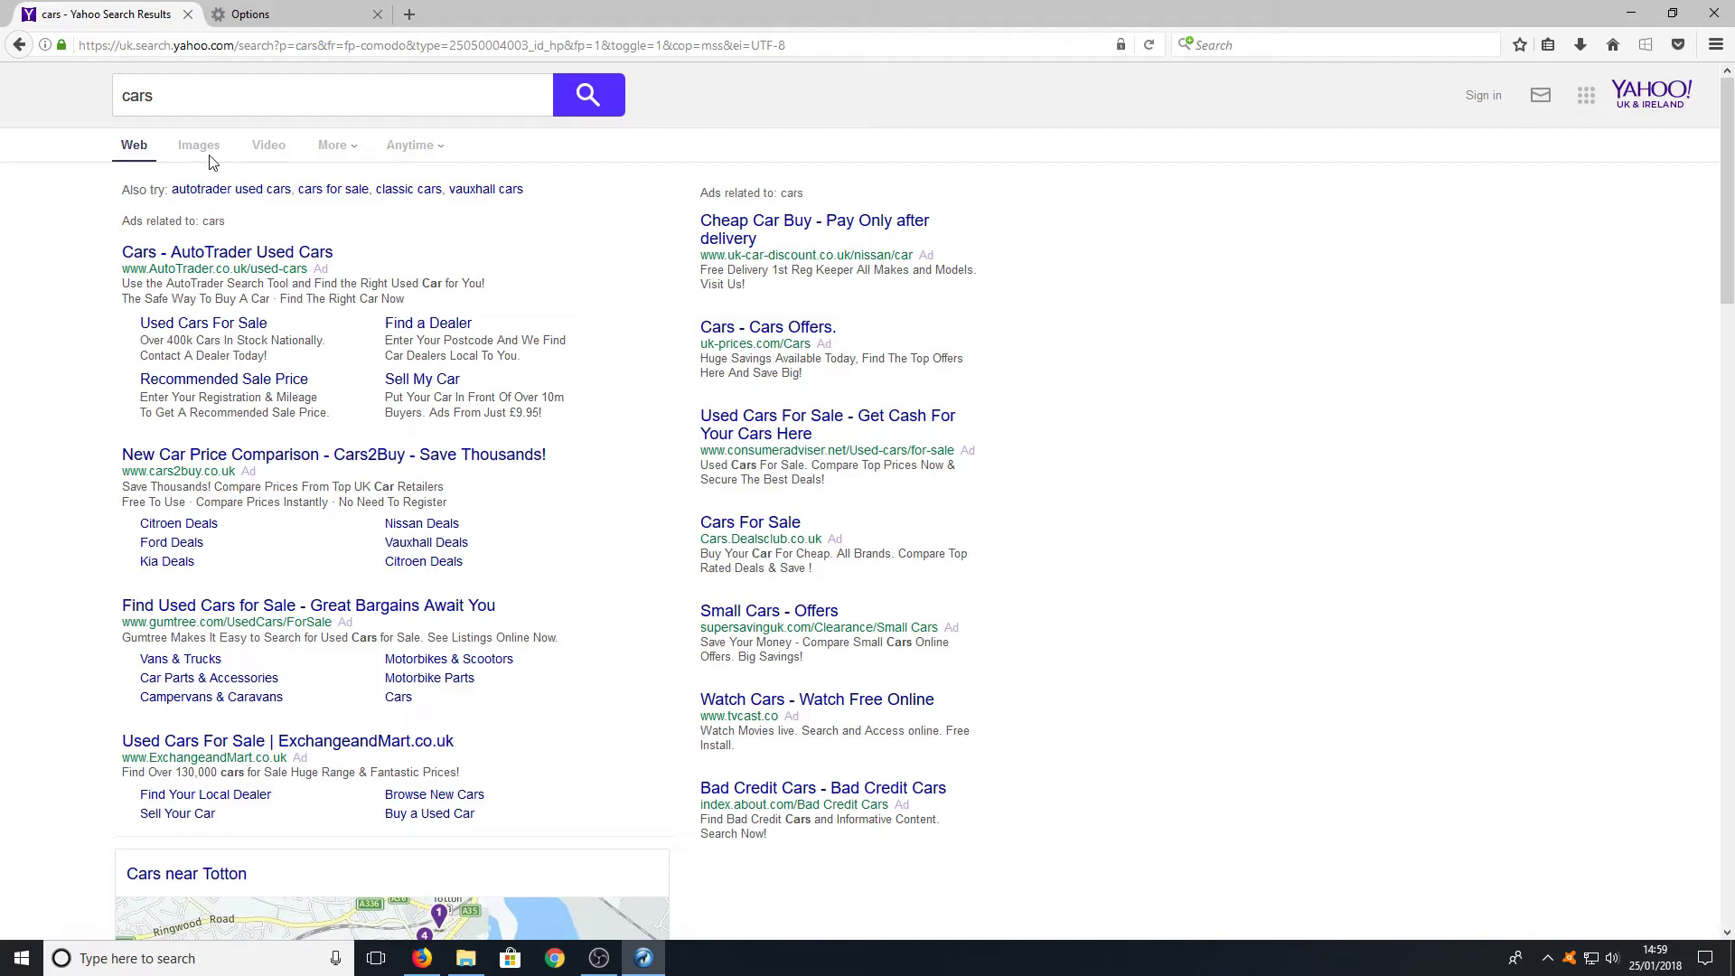
{"action": "left_click", "coordinate": [198, 146]}
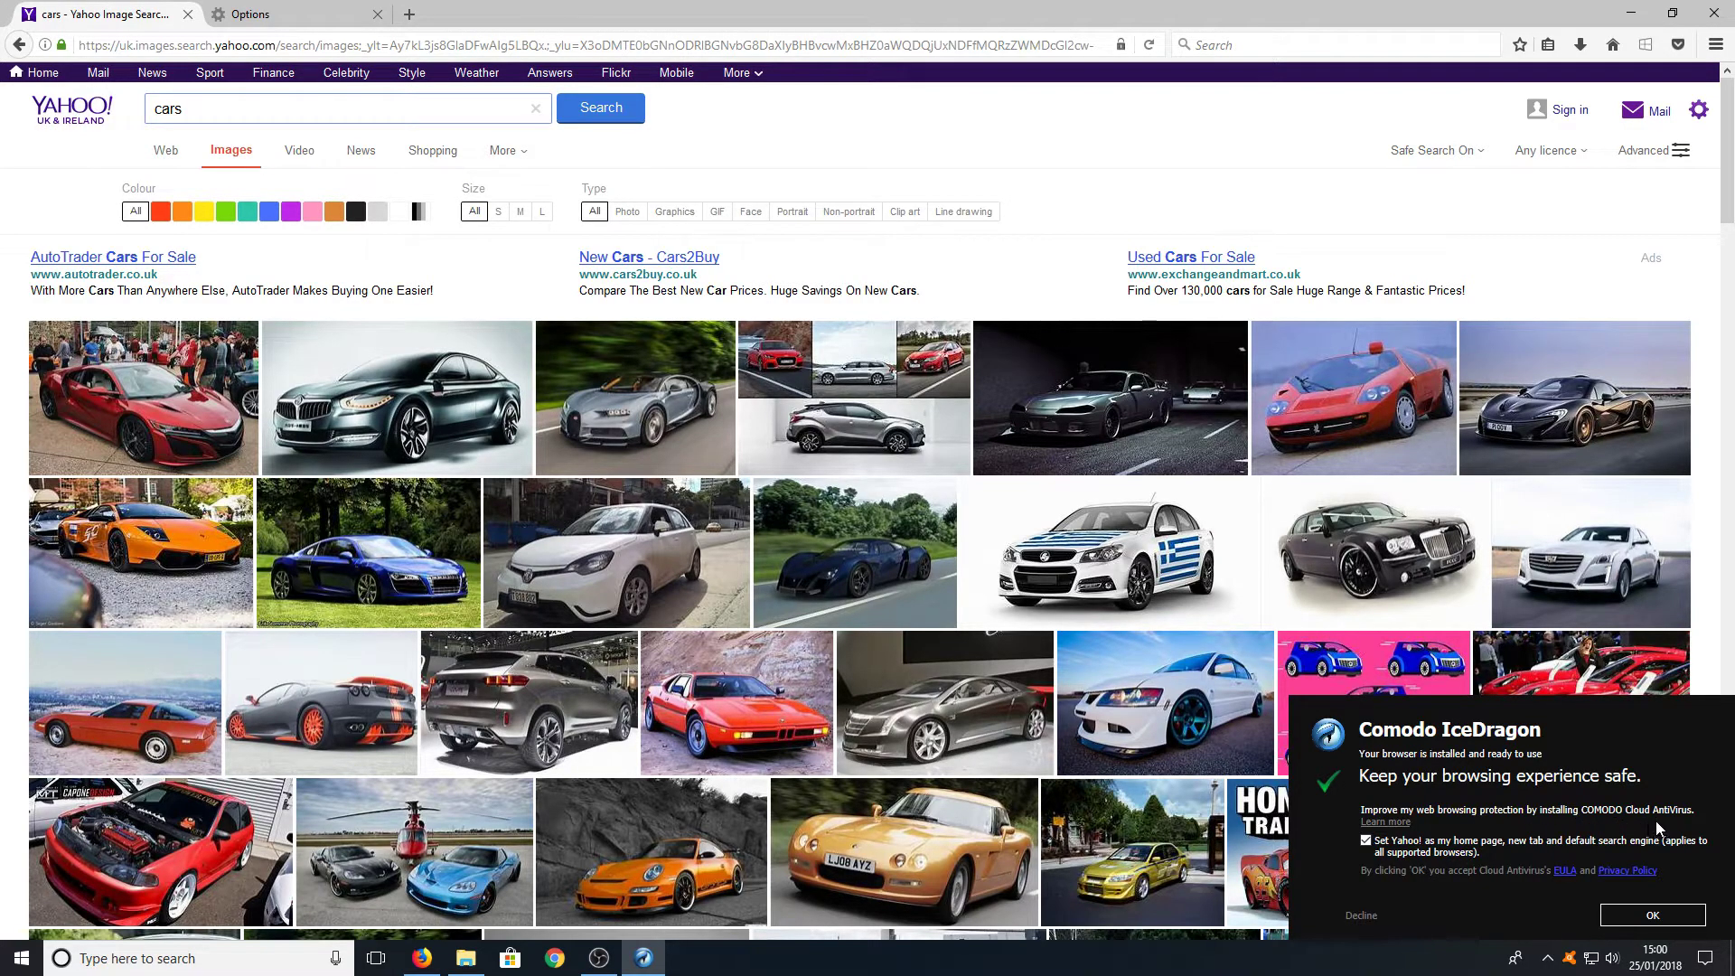
Decline the Comodo Cloud AntiVirus popup in the bottom-right corner
{"action": "left_click", "coordinate": [1360, 919]}
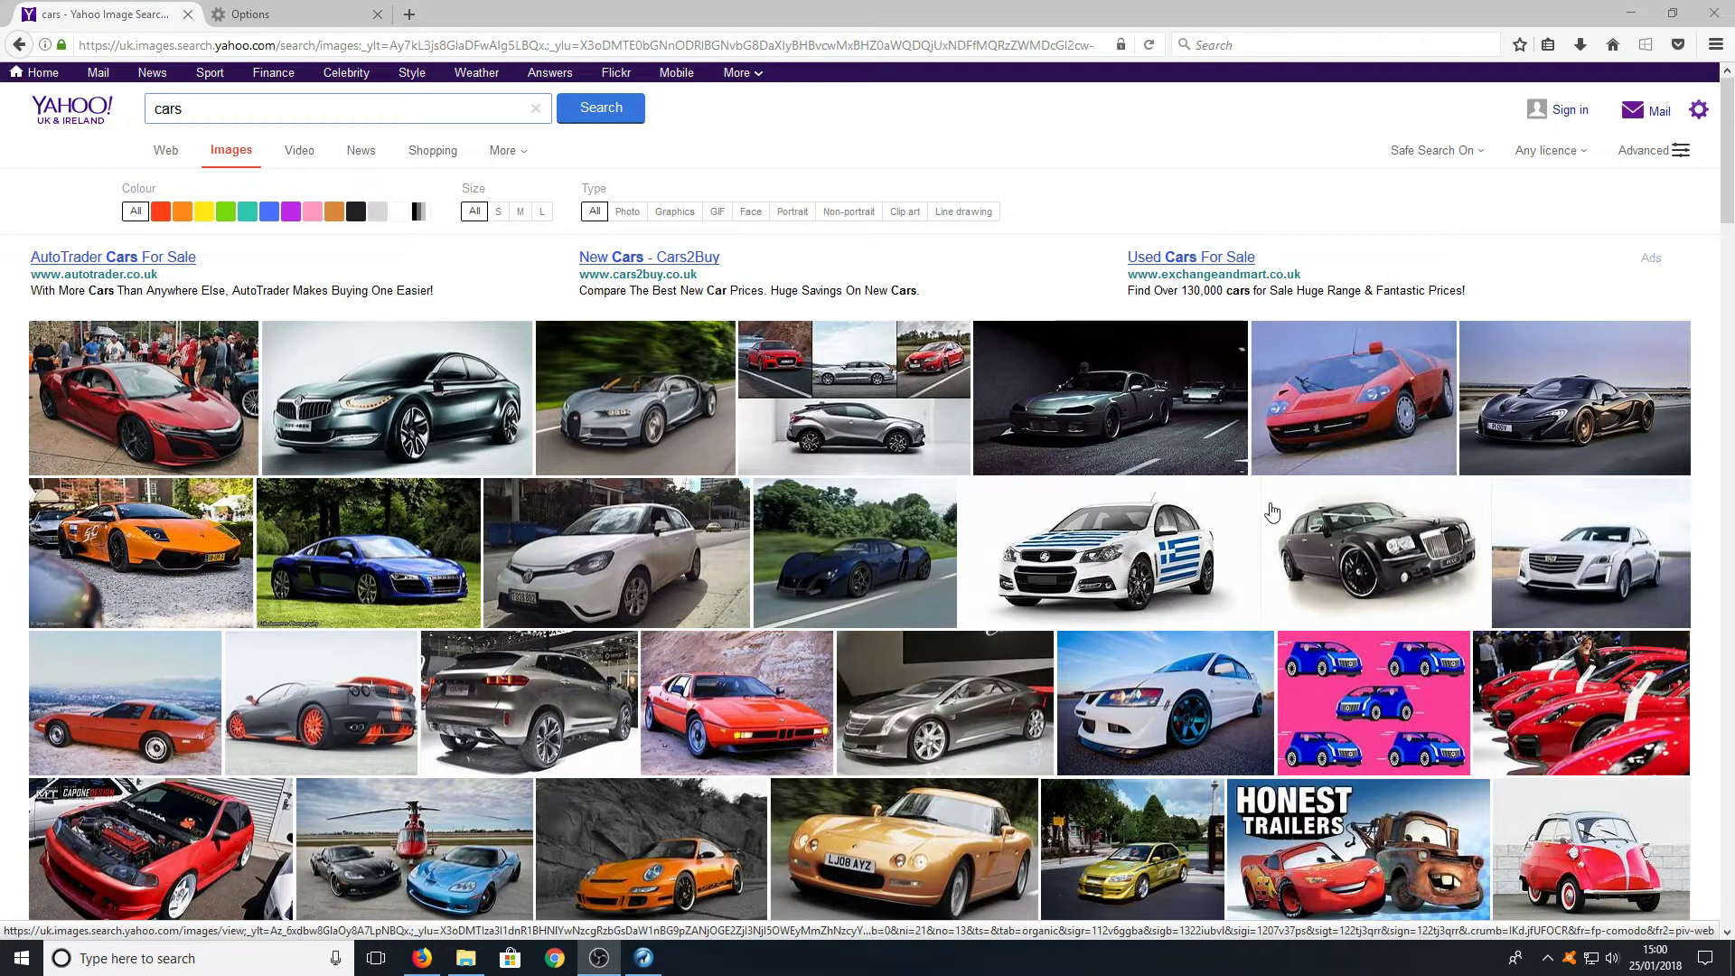